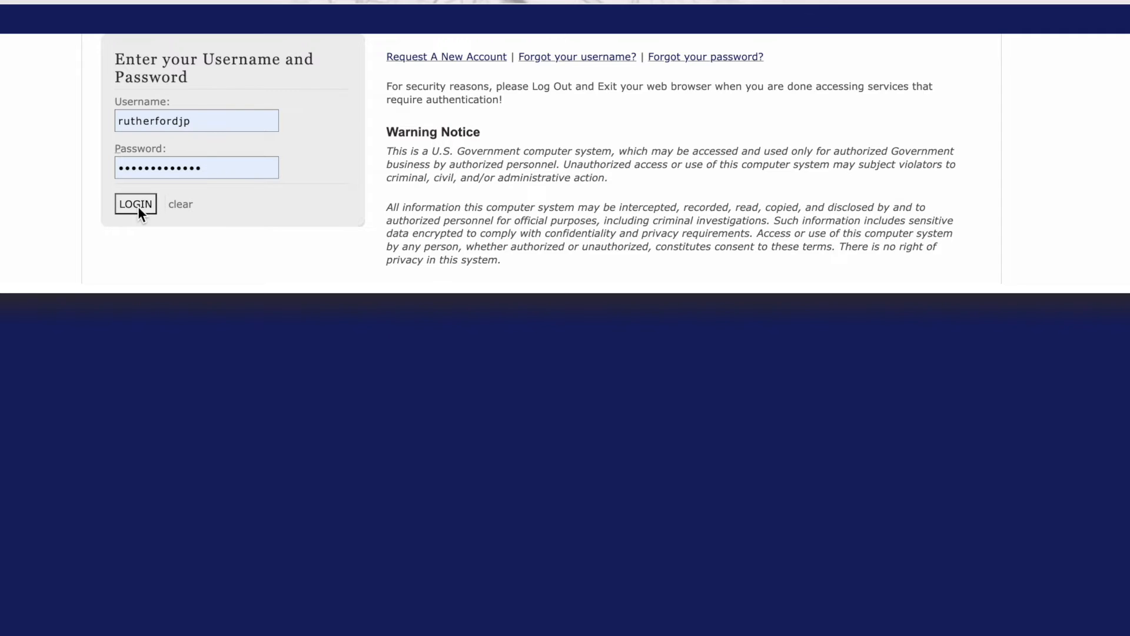
# Step: Log in with the prefilled credentials and open the Subject Management module
pyautogui.click(136, 204)
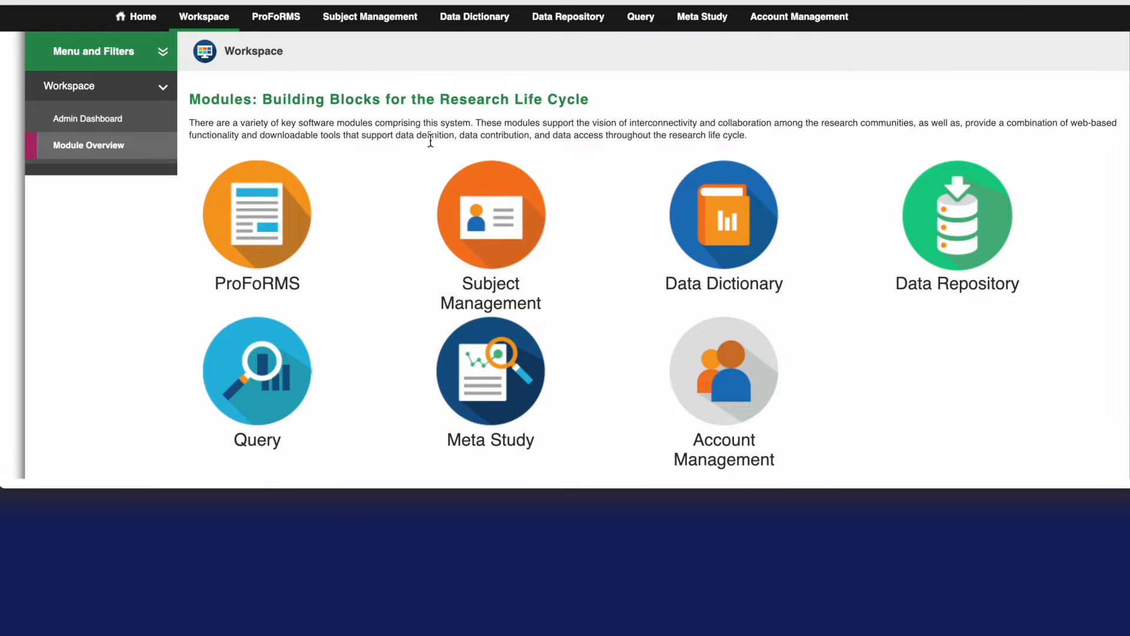
pyautogui.moveTo(501, 209)
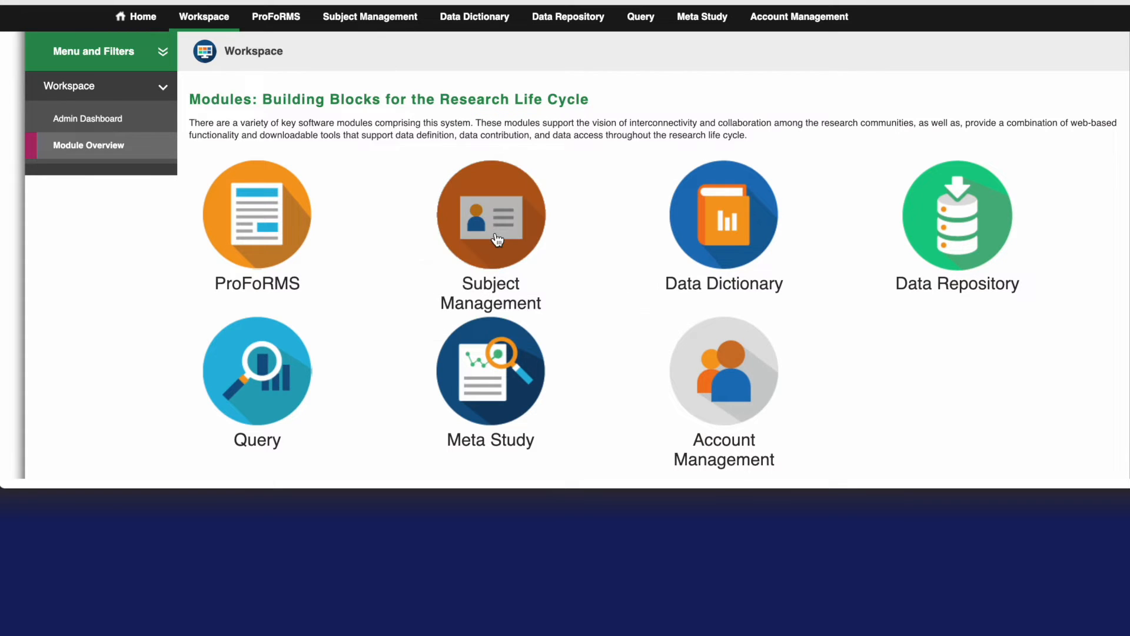
pyautogui.click(496, 232)
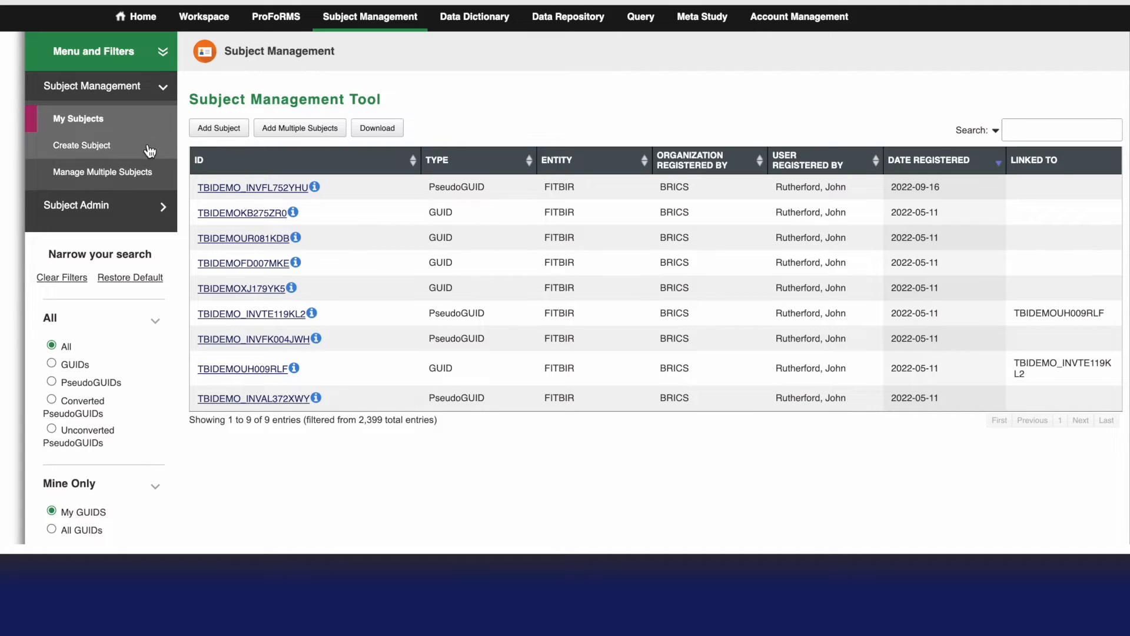
# Step: Start creating a single subject and agree to the data privacy rules
pyautogui.click(204, 135)
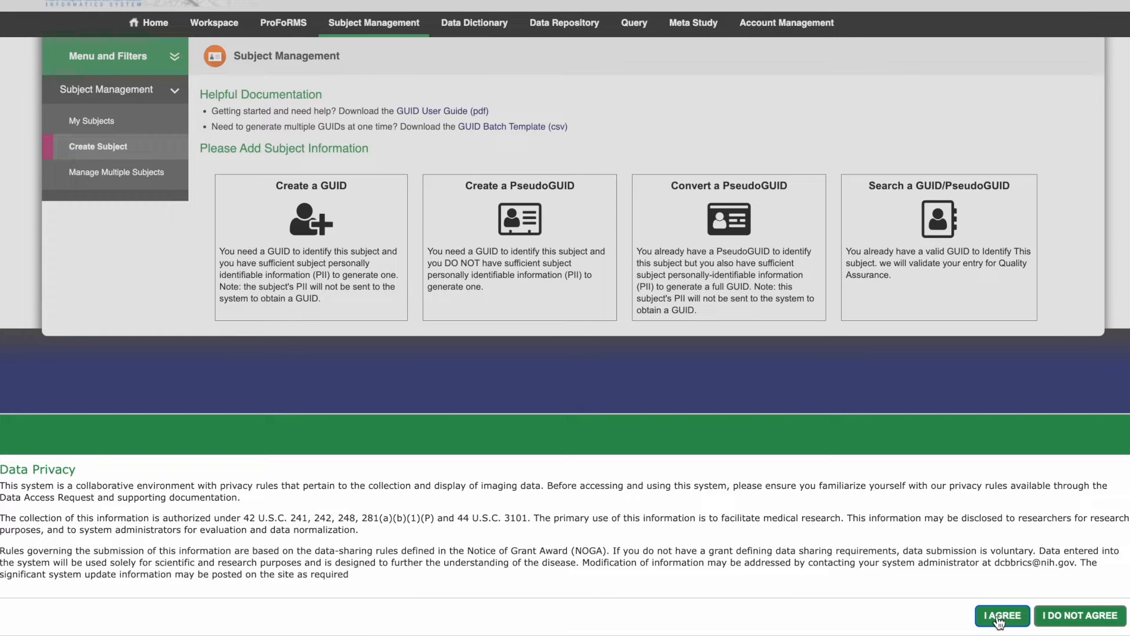
pyautogui.click(1002, 616)
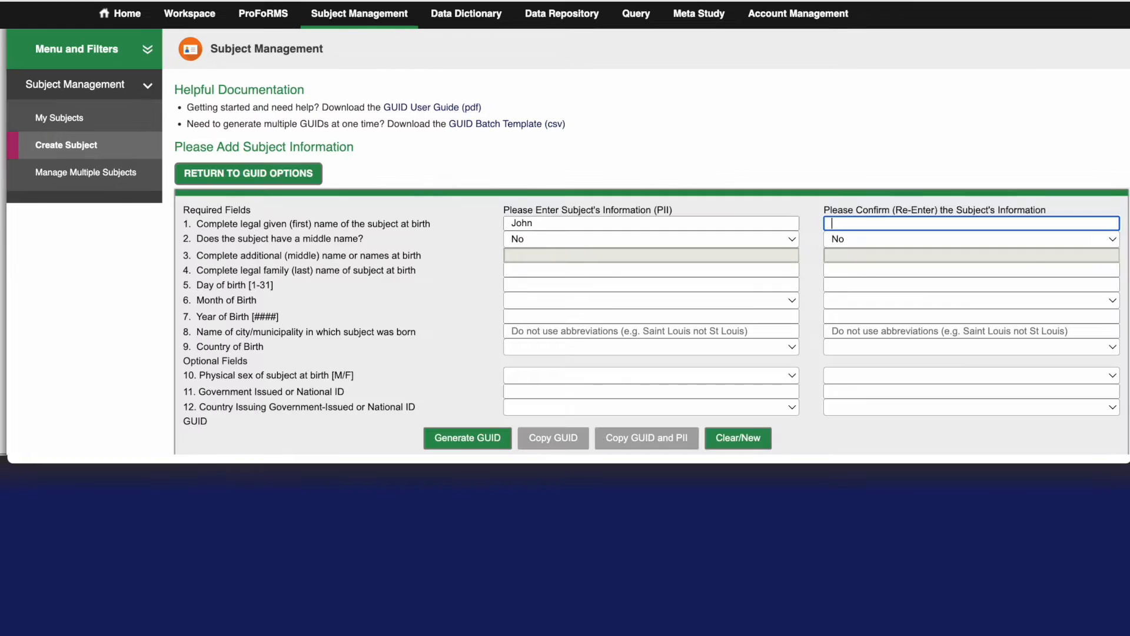
# Step: Enter and confirm the subject's legal first and last names, with the middle name question answered No
pyautogui.write('John')
pyautogui.press('Tab')
pyautogui.press('Tab')
pyautogui.press('Tab')
pyautogui.write('Doe')
pyautogui.press('Tab')
pyautogui.write('Doe')
pyautogui.press('Tab')
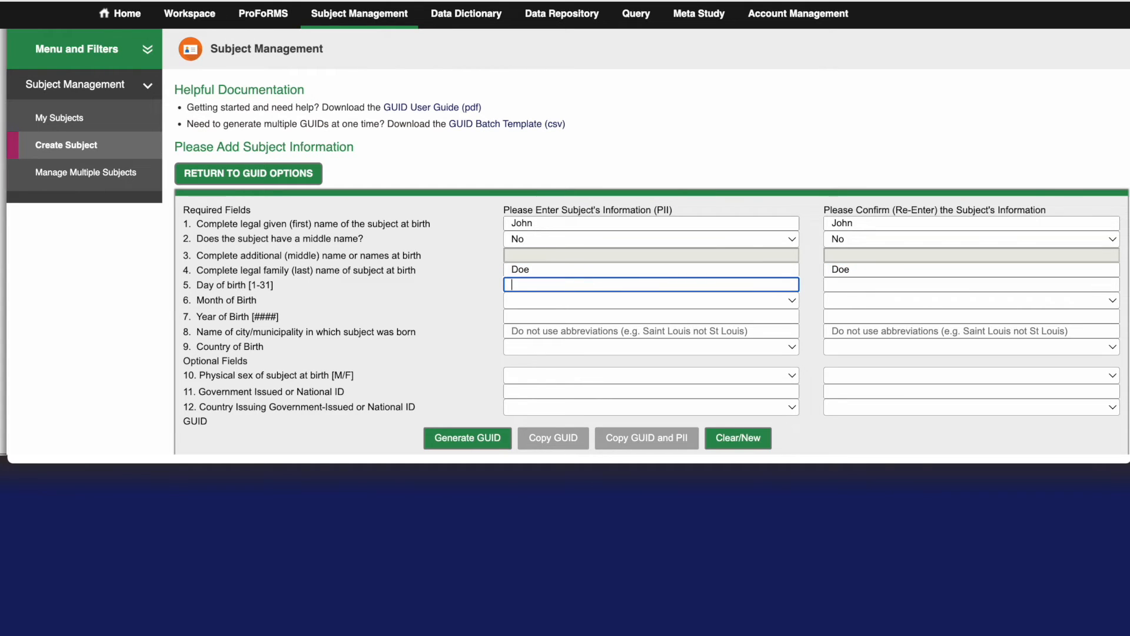
# Step: Enter and confirm the subject's day, month and year of birth
pyautogui.write('5')
pyautogui.press('Tab')
pyautogui.write('5')
pyautogui.press('Tab')
pyautogui.press('m')
pyautogui.press('Tab')
pyautogui.press('m')
pyautogui.press('Tab')
pyautogui.write('1980')
pyautogui.press('Tab')
pyautogui.write('1980')
pyautogui.press('Tab')
# Step: Enter and confirm Saint Louis as the city of birth and UNITED STATES OF AMERICA (THE) as the country of birth
pyautogui.press('Tab')
pyautogui.click(565, 331)
pyautogui.write('Saint Louis')
pyautogui.press('Tab')
pyautogui.write('Saint Louis')
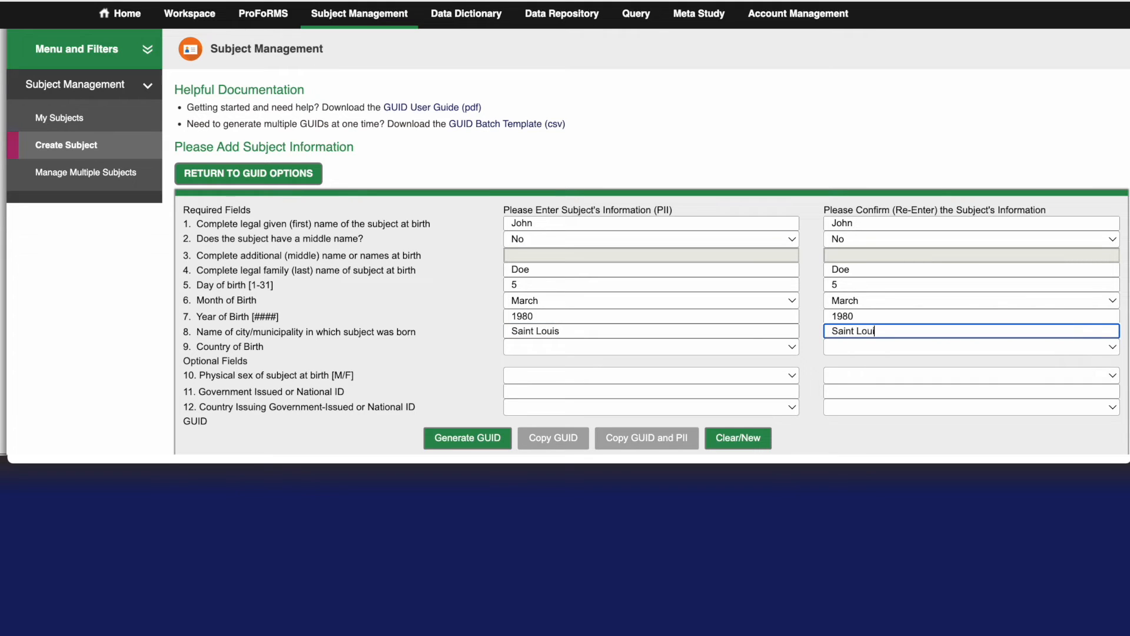
pyautogui.press('Tab')
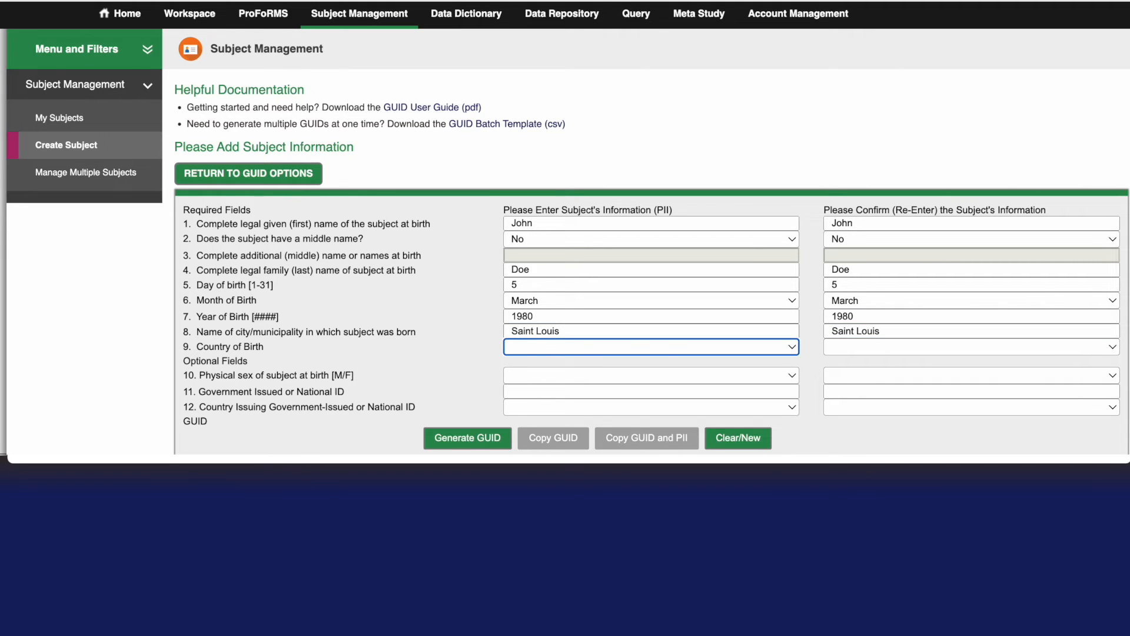
pyautogui.press('u')
pyautogui.press('Tab')
pyautogui.press('u')
pyautogui.press('Tab')
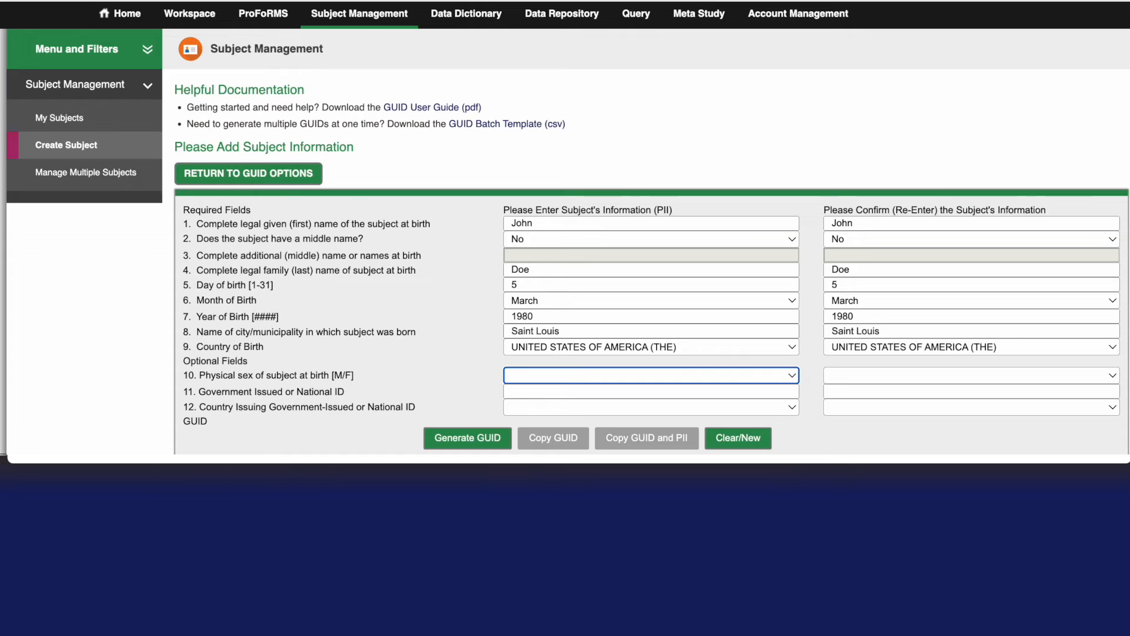
# Step: Set and confirm the subject's physical sex at birth as Male, and generate the GUID
pyautogui.press('m')
pyautogui.press('Tab')
pyautogui.press('m')
pyautogui.press('Tab')
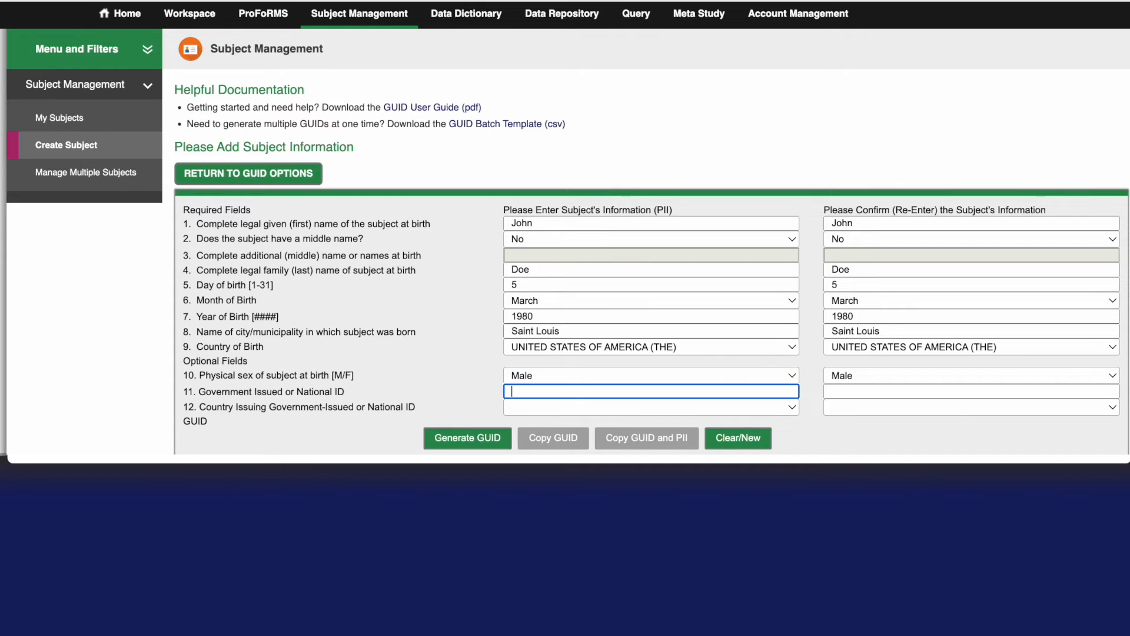
pyautogui.click(469, 439)
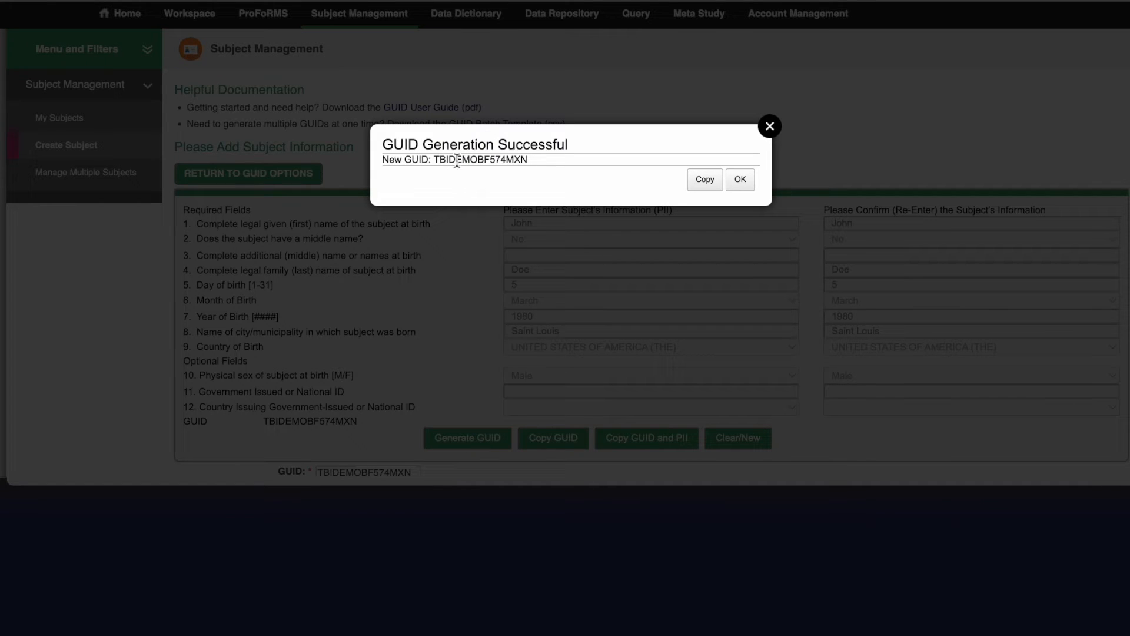
pyautogui.click(742, 180)
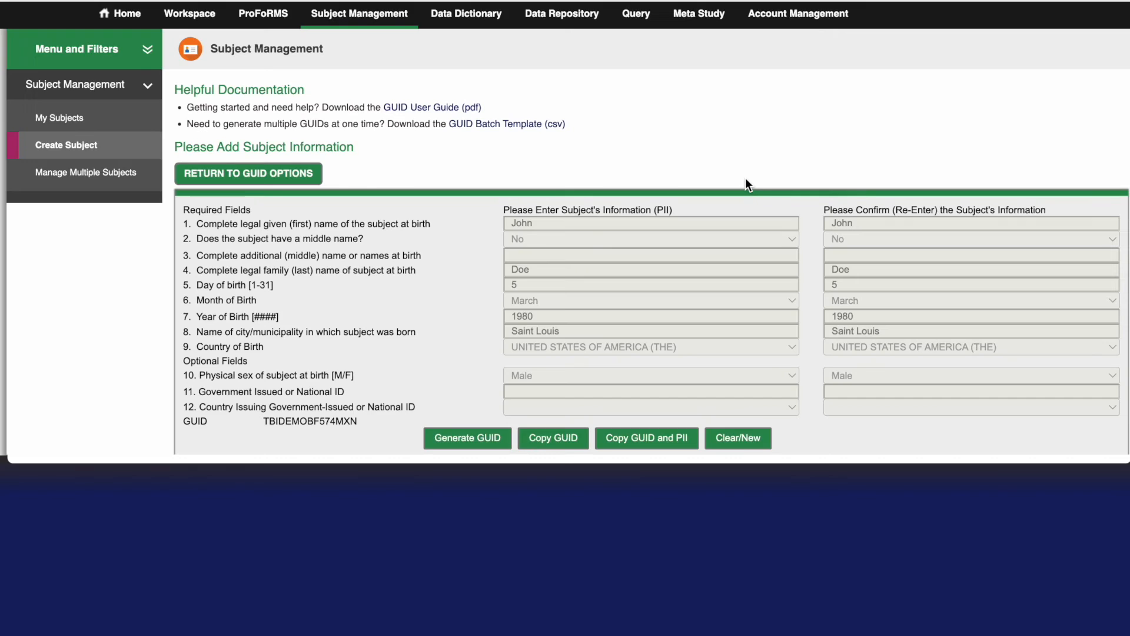
# Step: Examine the new subject's record from My Subjects, including its registration, related GUIDs and datasets, and return to the subject list
pyautogui.click(76, 120)
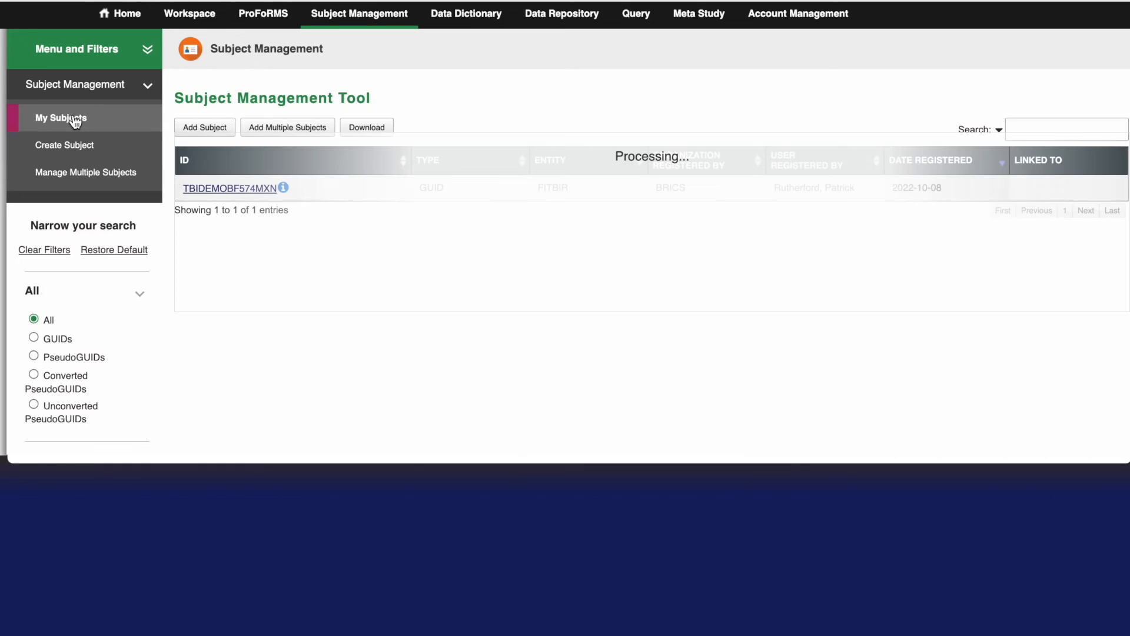
pyautogui.click(254, 190)
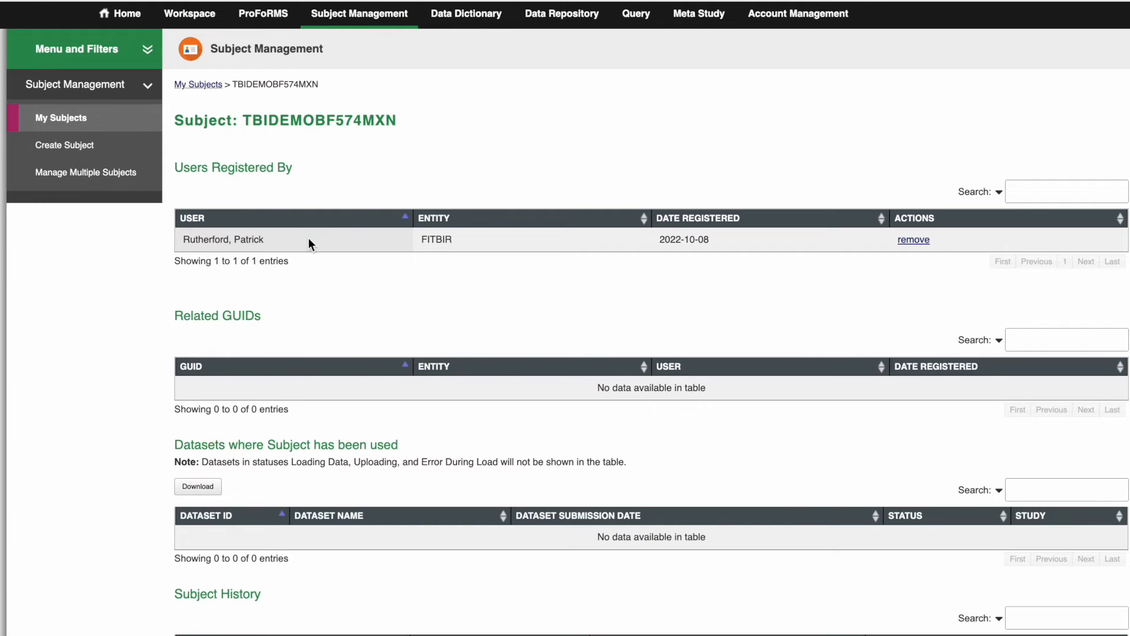
pyautogui.scroll(-3, 107, 297)
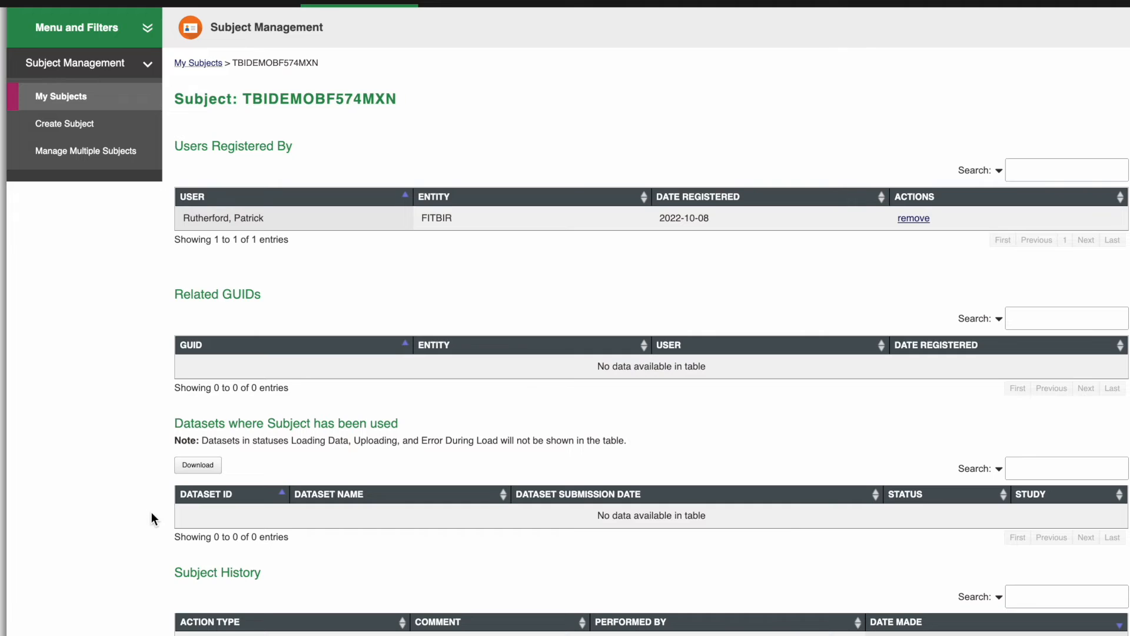
pyautogui.click(99, 104)
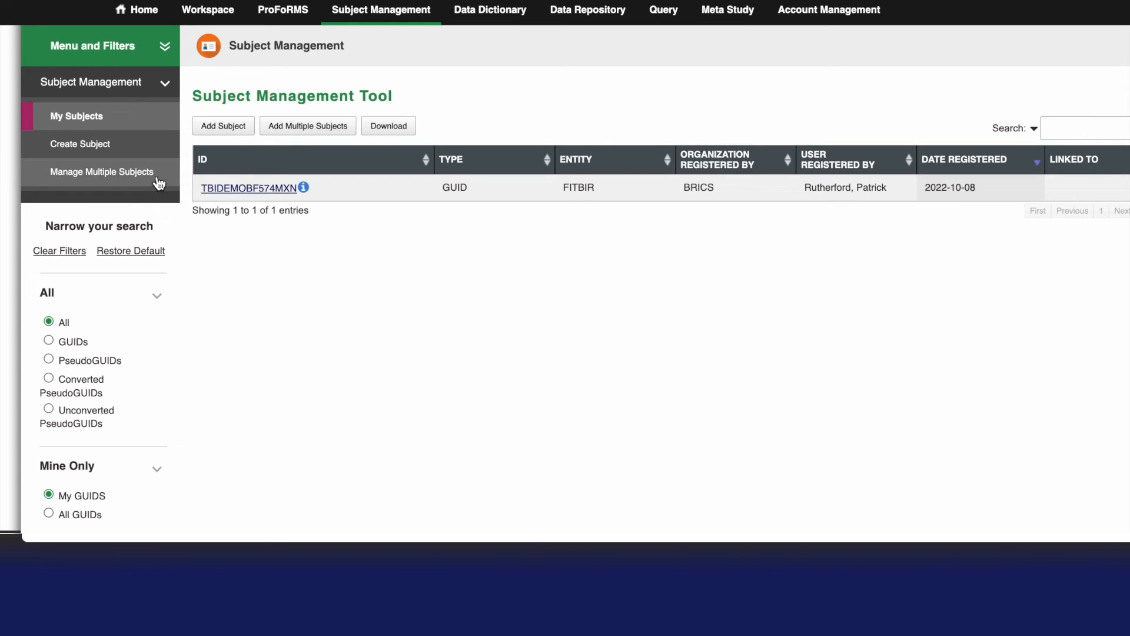
# Step: Open the tool for managing multiple subjects and download the Batch Template
pyautogui.click(101, 172)
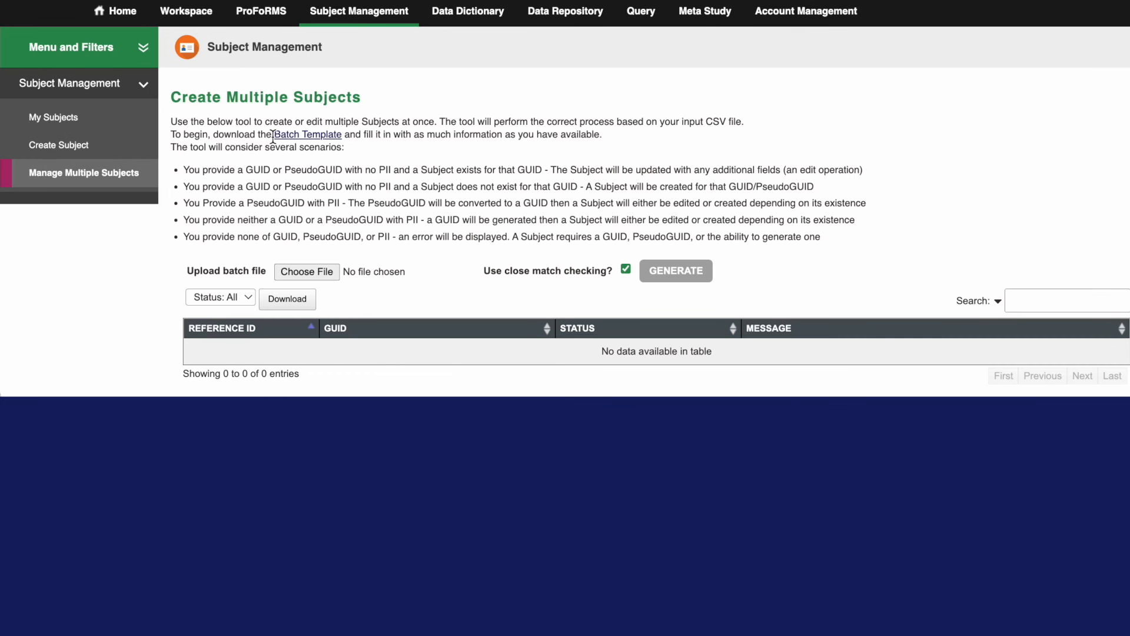
pyautogui.moveTo(273, 135); pyautogui.dragTo(342, 135)
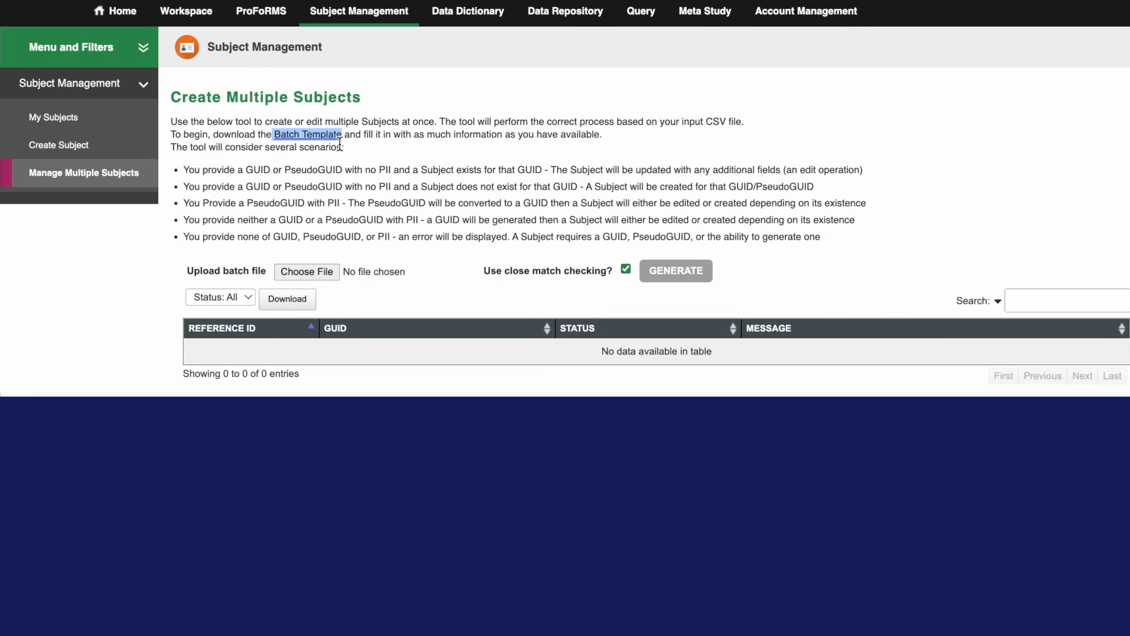
pyautogui.click(325, 145)
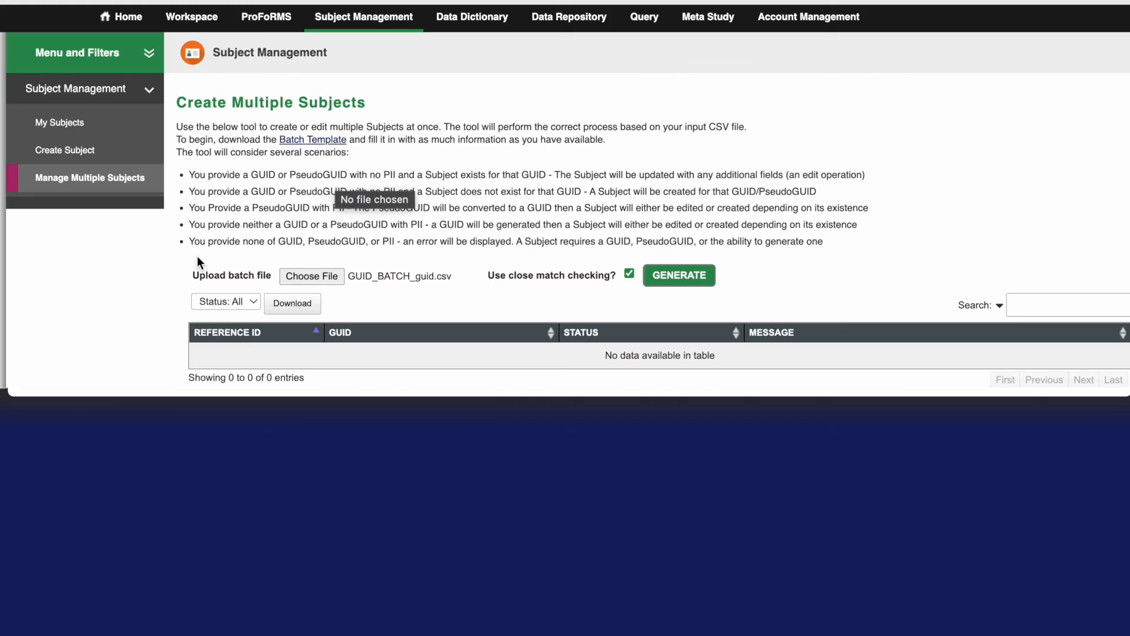
# Step: Choose GUID_BATCH_guid.csv as the batch file and generate its GUIDs with close match checking enabled
pyautogui.click(312, 274)
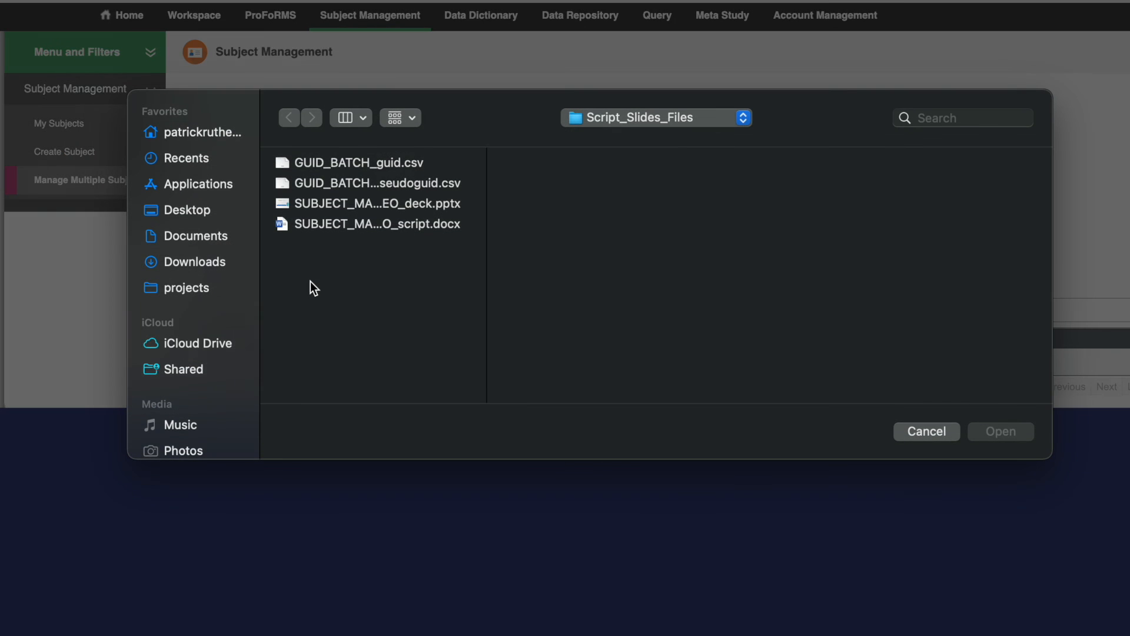
pyautogui.click(380, 164)
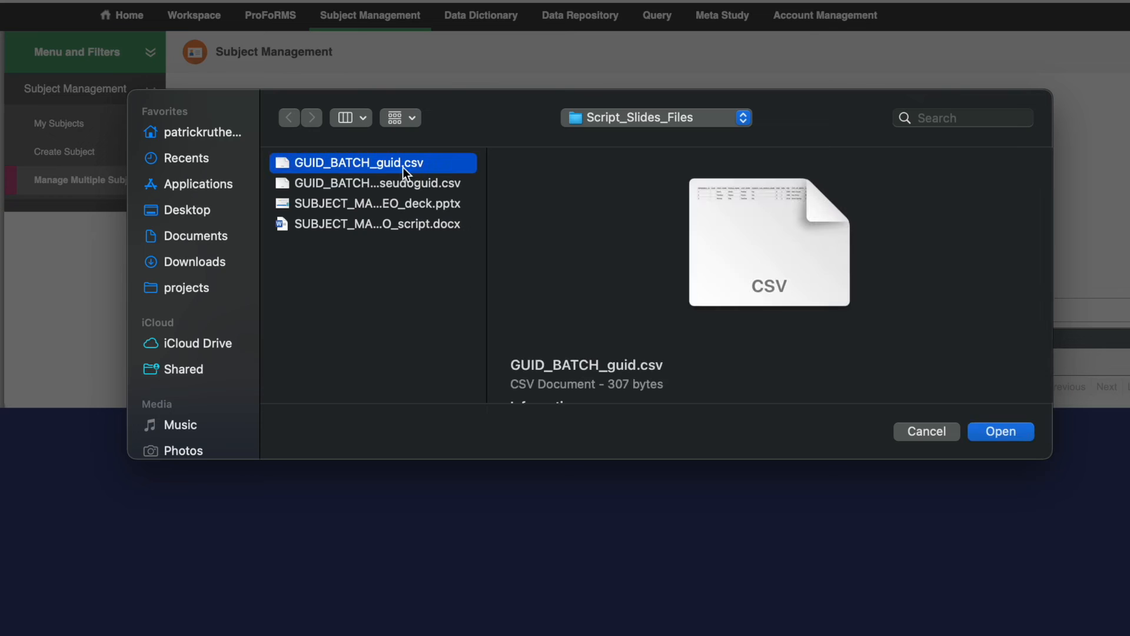
pyautogui.click(1012, 432)
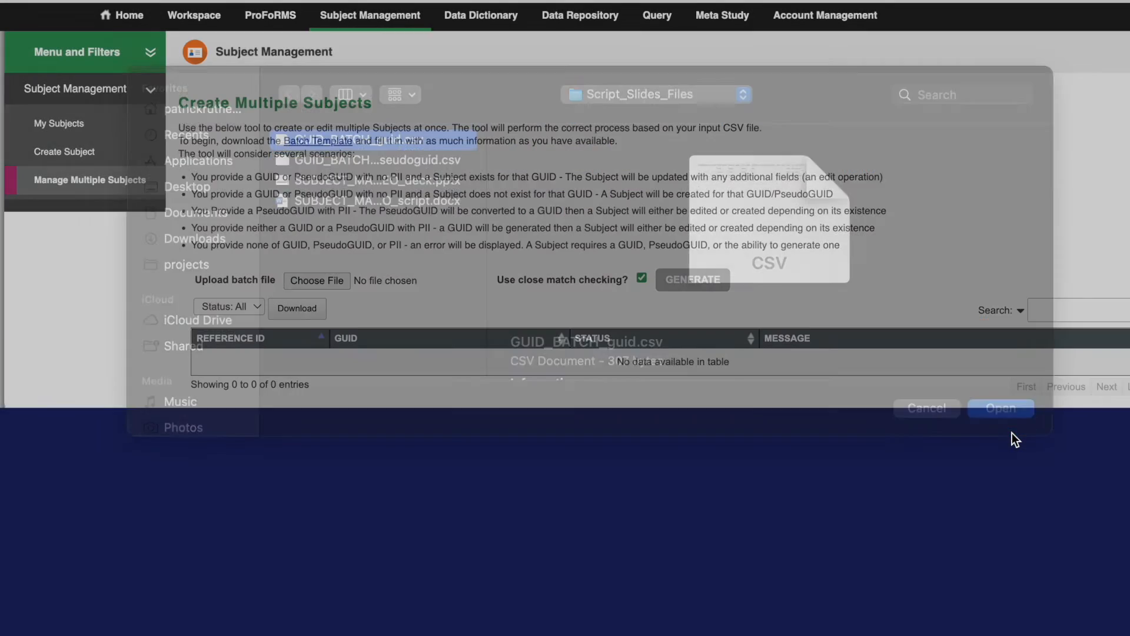
pyautogui.click(696, 287)
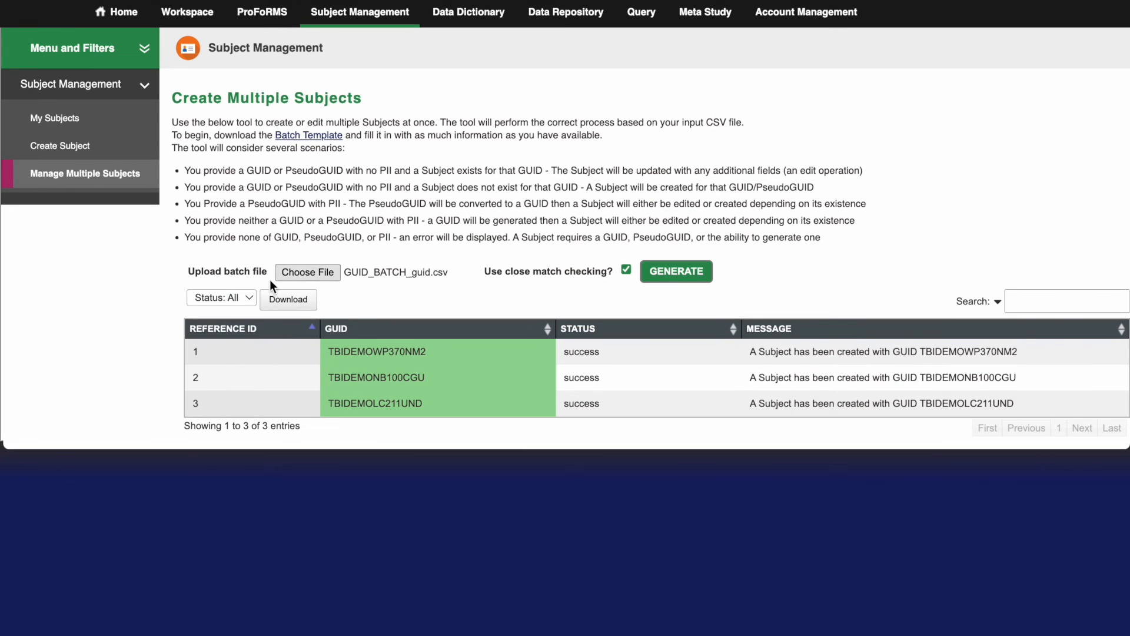
# Step: Look through the status filter options for the batch results, keep Status: All, and view the available download format
pyautogui.click(233, 296)
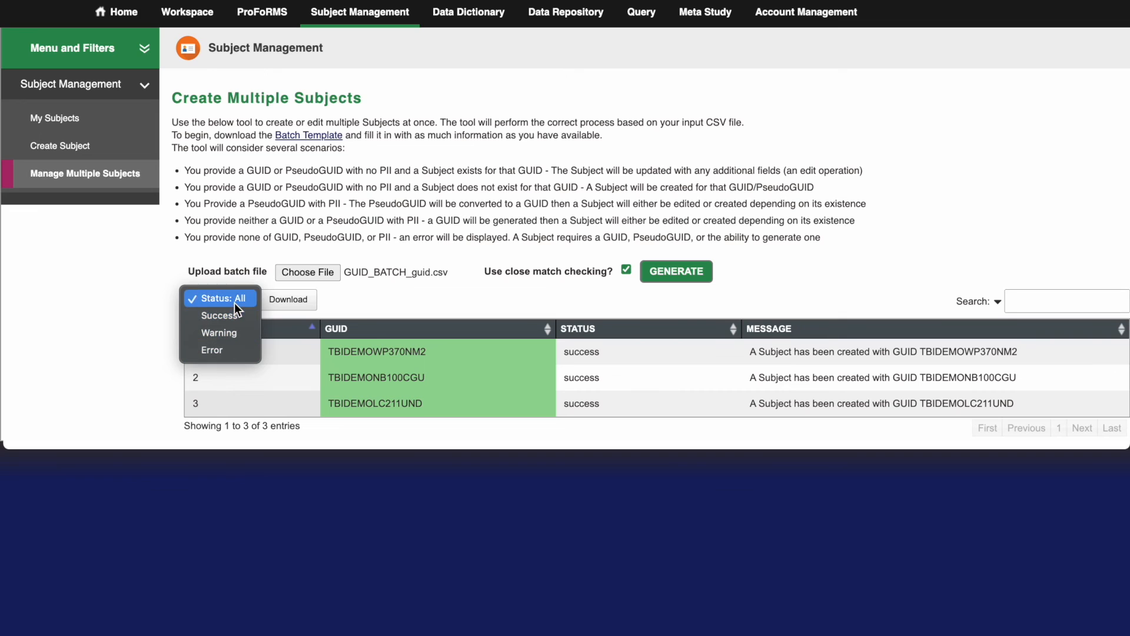
pyautogui.click(235, 302)
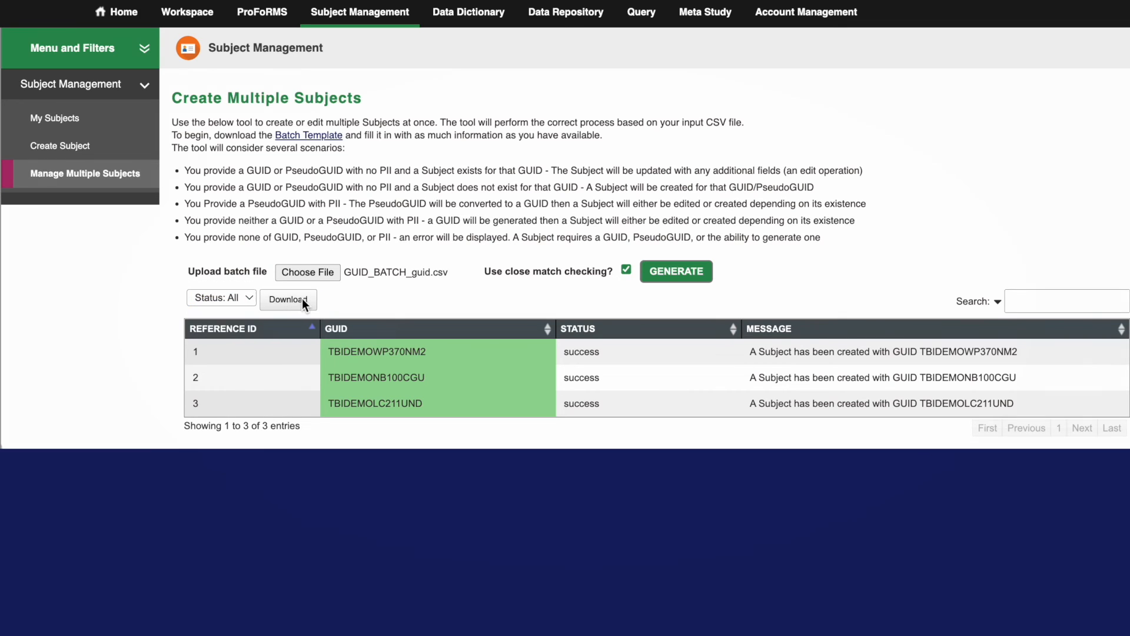
pyautogui.click(302, 298)
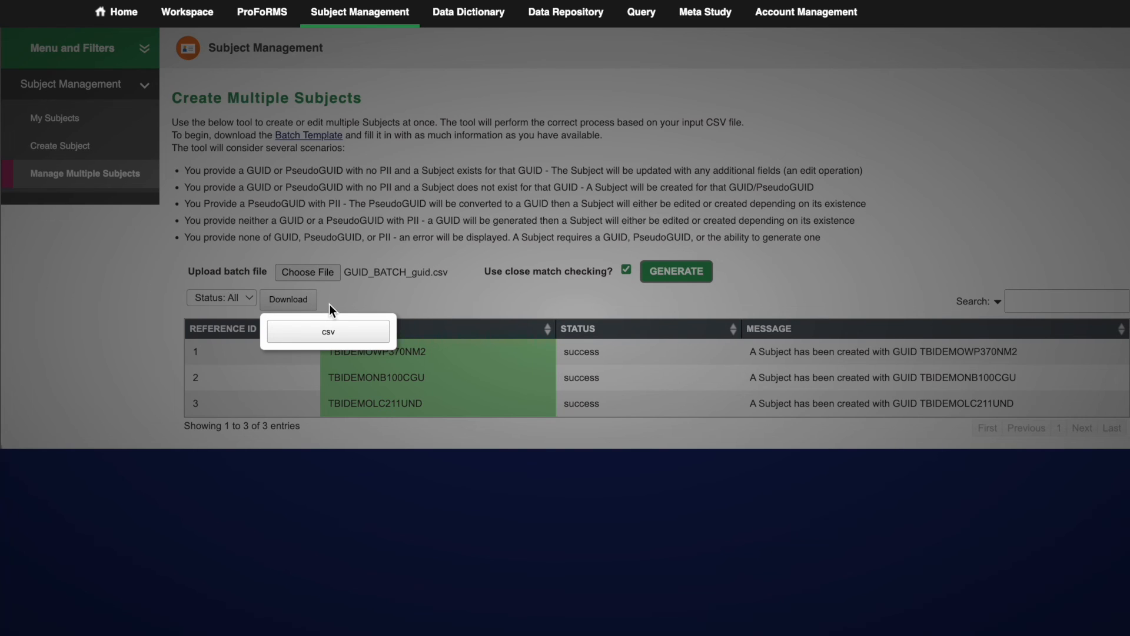
pyautogui.click(329, 304)
# Step: Use Search a GUID/PseudoGUID to check whether the copied GUID exists
pyautogui.click(101, 118)
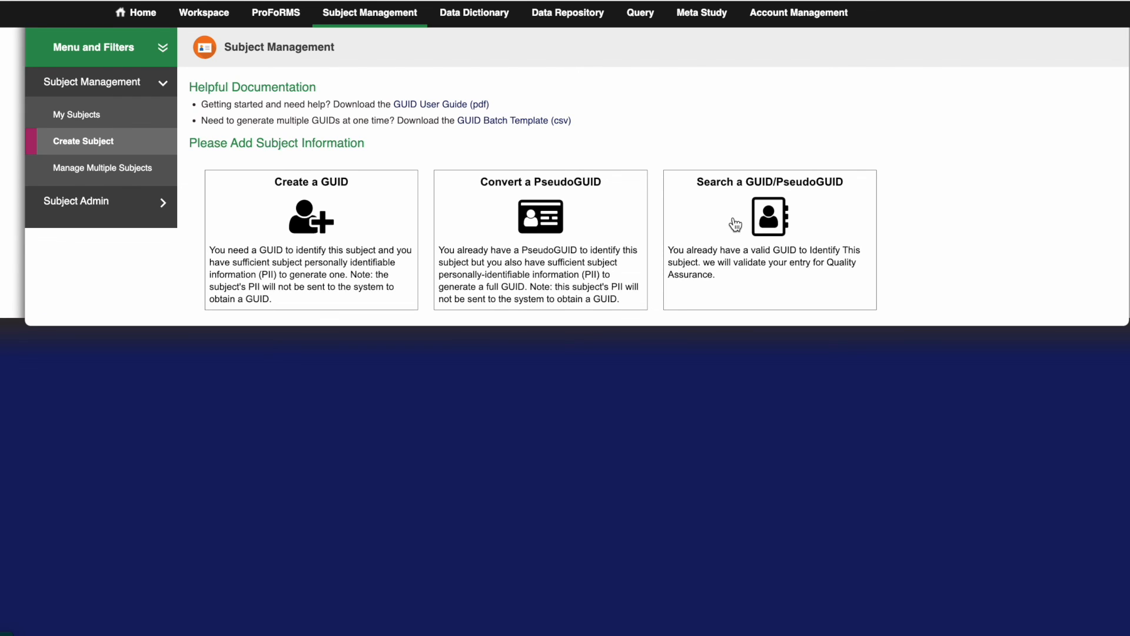
pyautogui.click(735, 222)
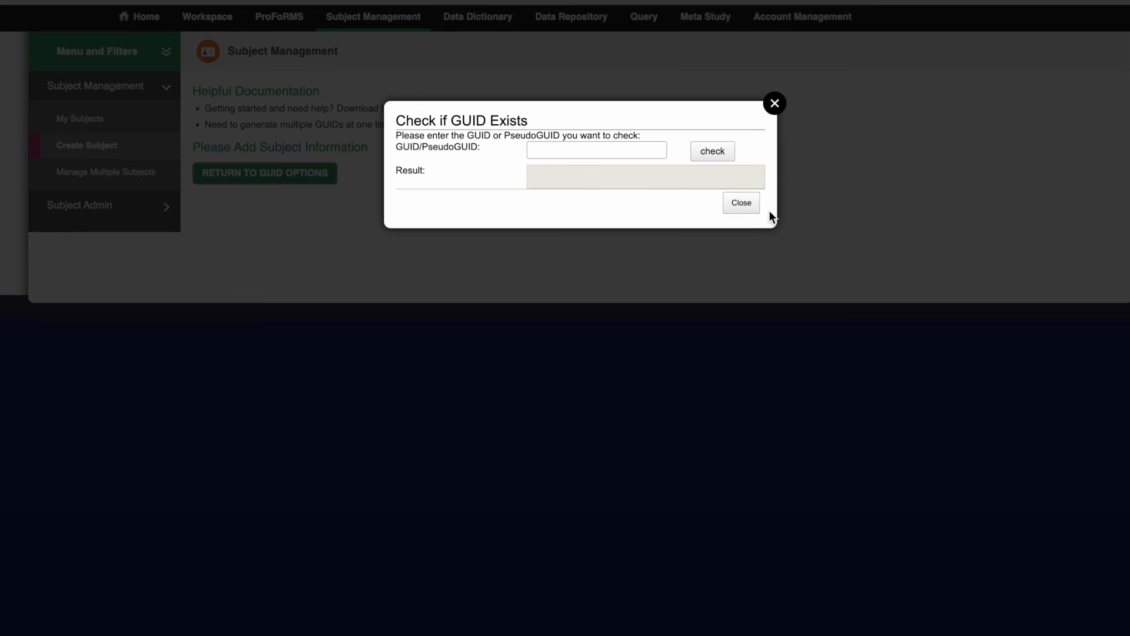
pyautogui.click(585, 147)
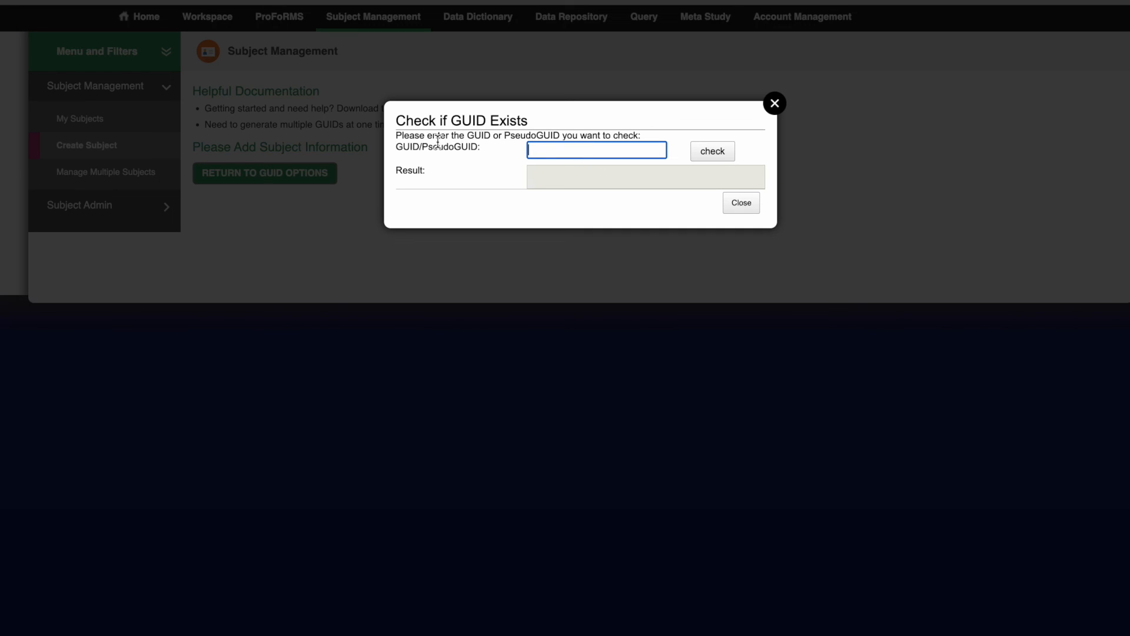
pyautogui.write('TBIDEMODY285HMB')
pyautogui.click(722, 153)
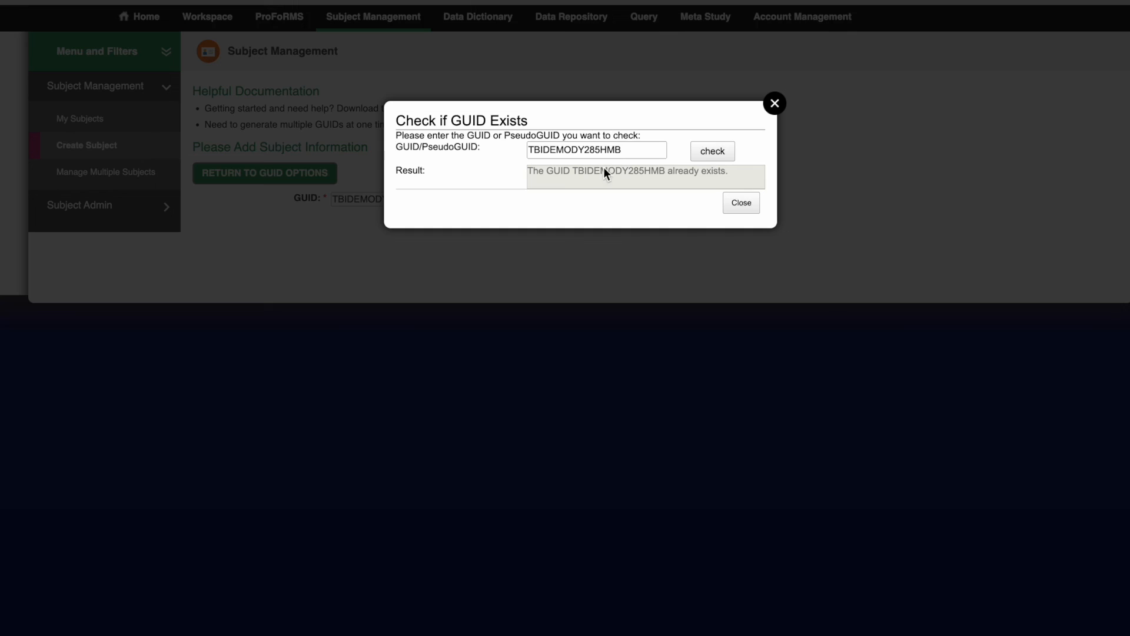
# Step: Replace the last character of the entered GUID with X and check whether that GUID exists
pyautogui.click(635, 148)
pyautogui.press('BackSpace')
pyautogui.write('X')
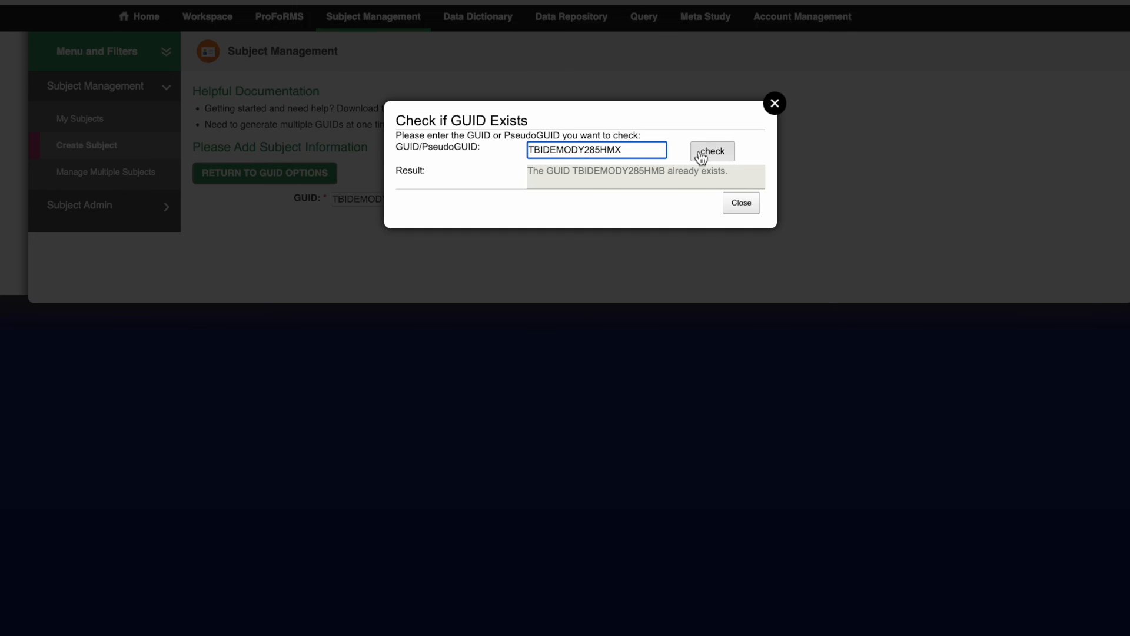
pyautogui.click(714, 152)
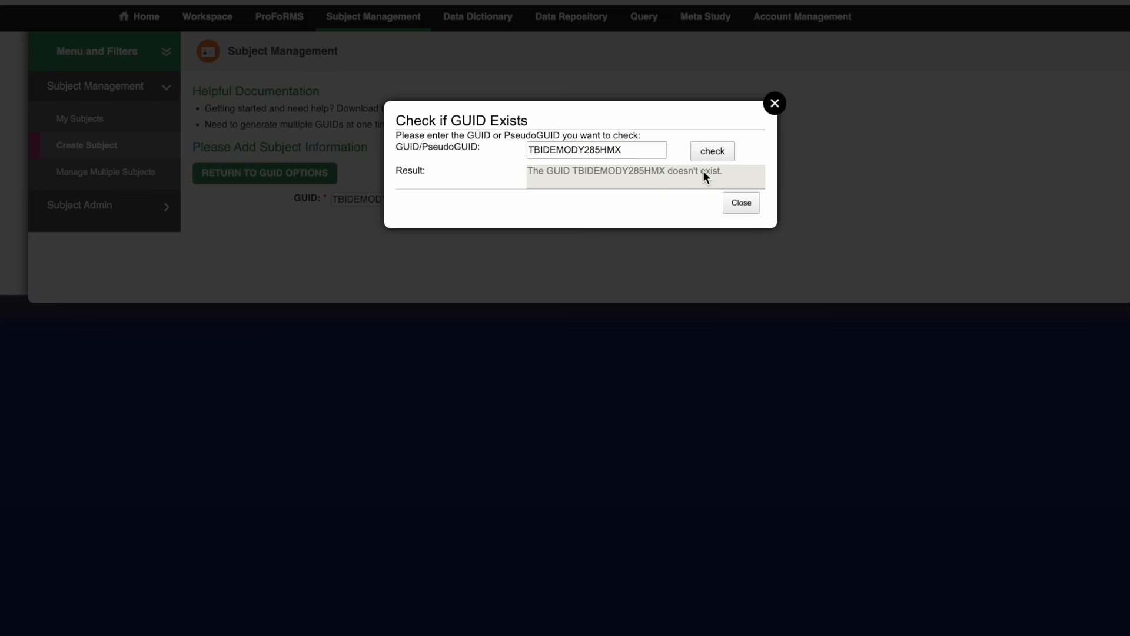